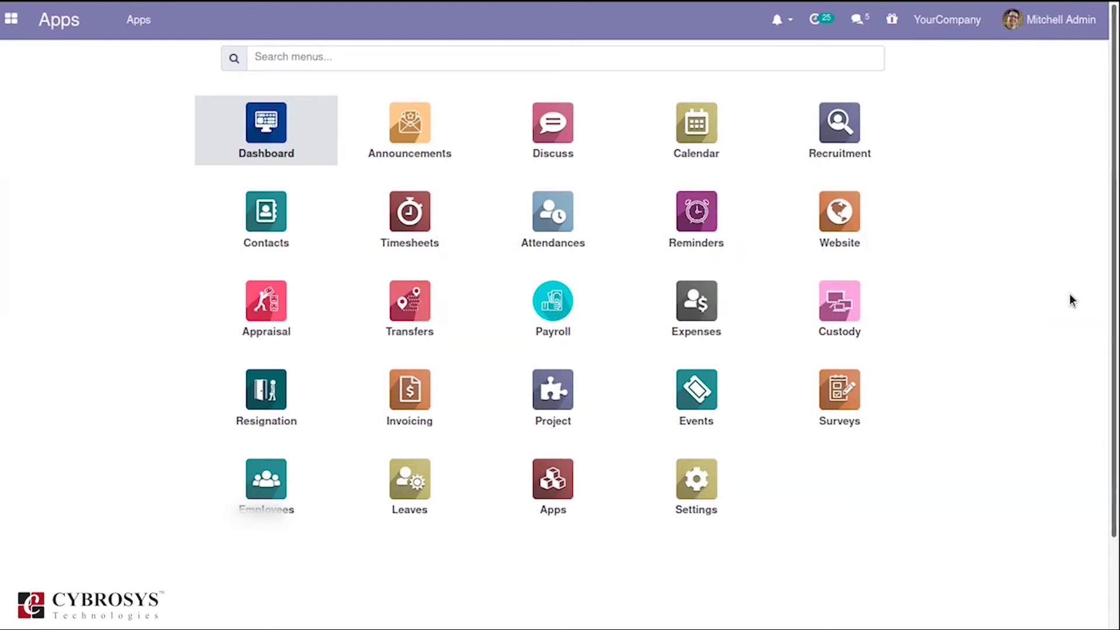
# Launch the Employees app and expand the top-bar menu listing Configuration items like Checklists.
pyautogui.click(251, 484)
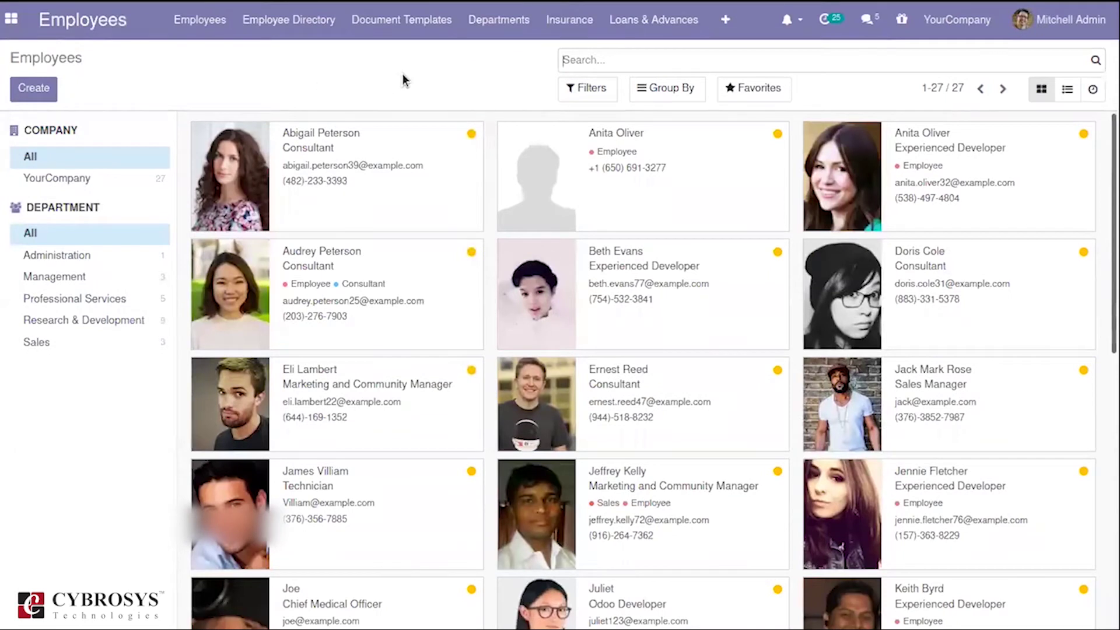
pyautogui.click(733, 21)
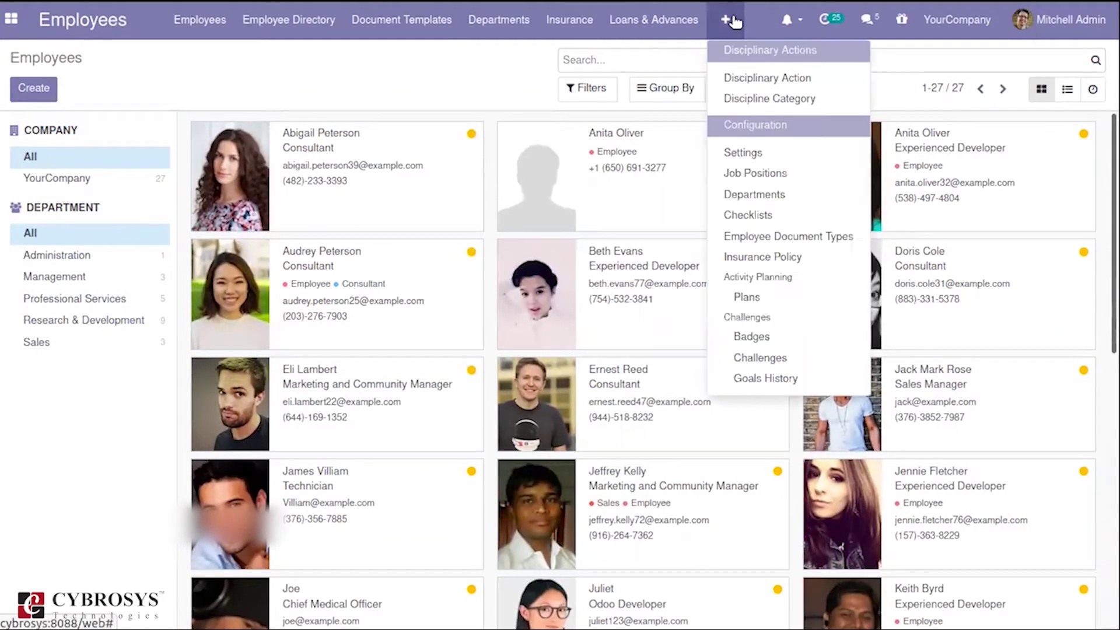
# In Checklists, create and save 'Entry Certificate' with Checklist Type Entry Process.
pyautogui.click(753, 217)
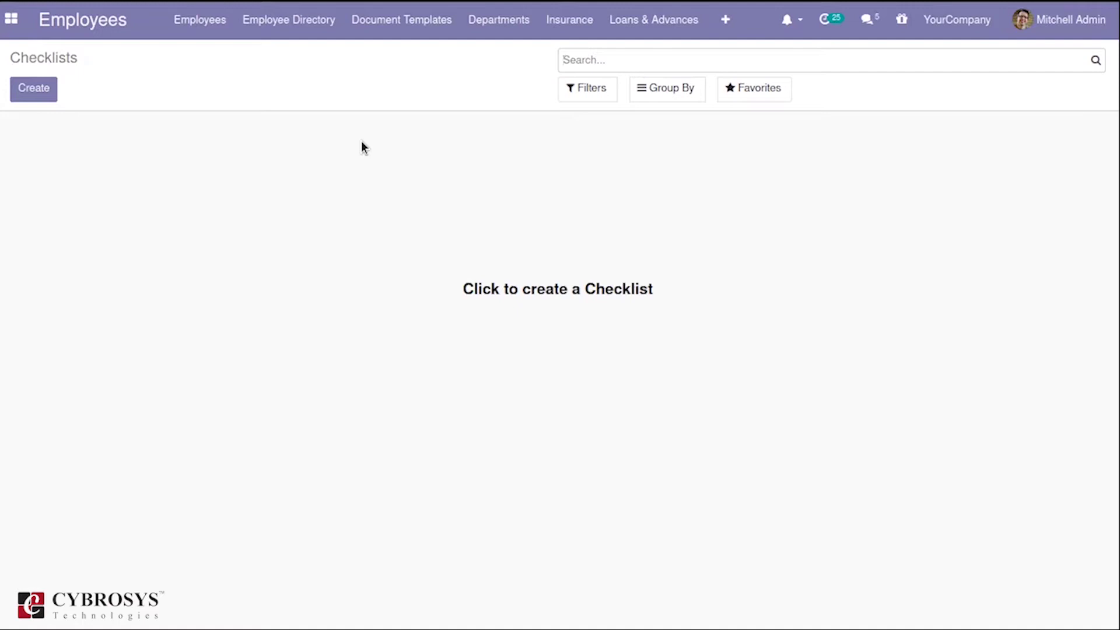
pyautogui.click(51, 90)
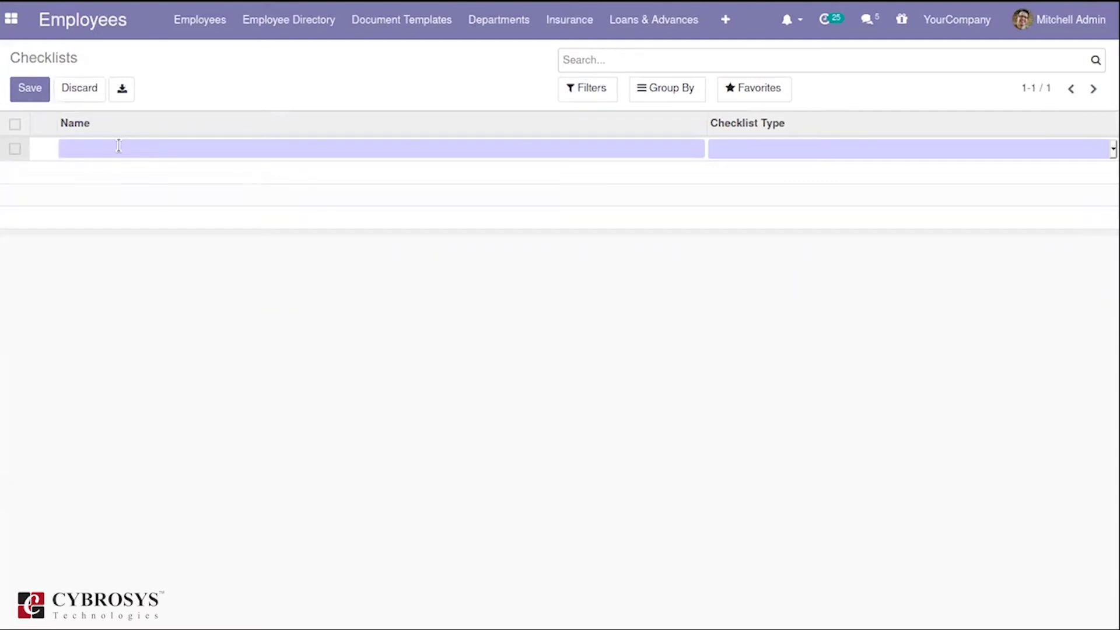
pyautogui.write('Entry Certificate')
pyautogui.click(723, 153)
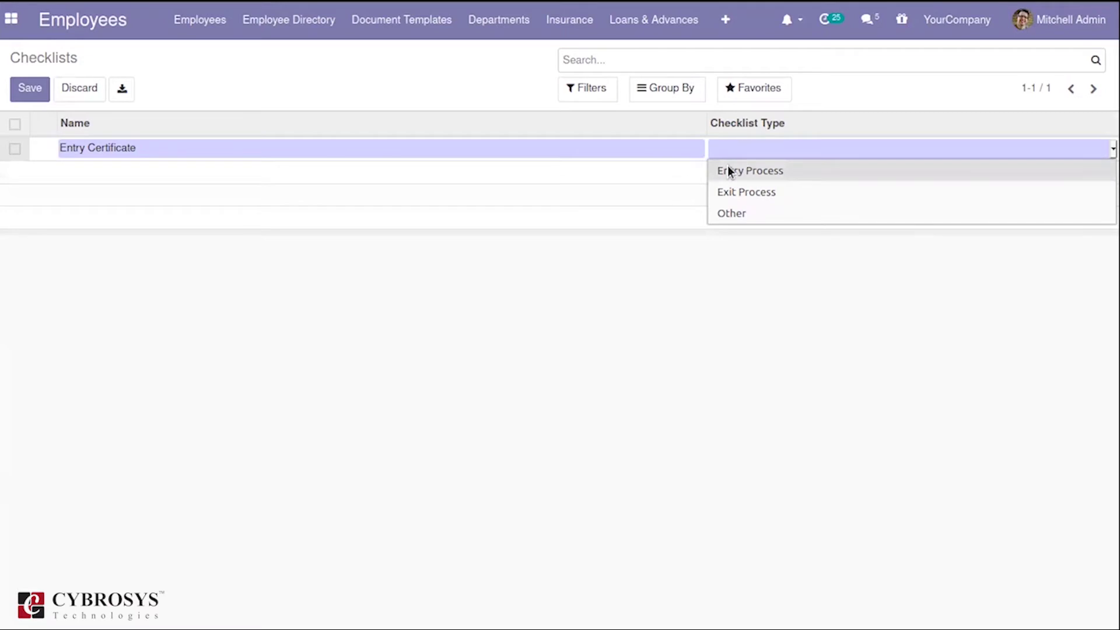
pyautogui.click(728, 170)
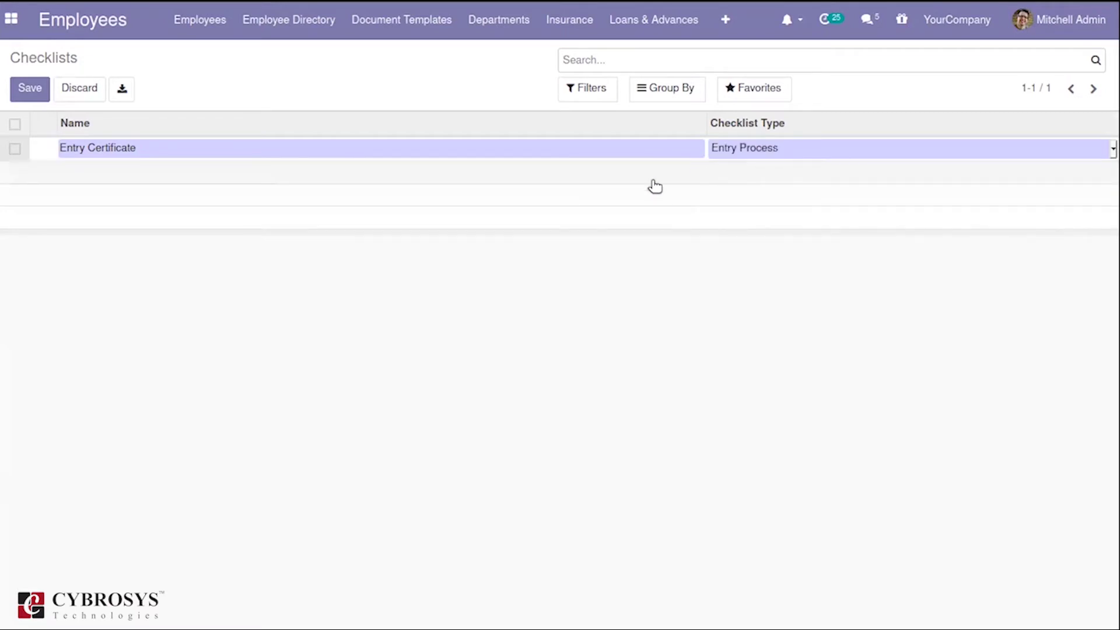
pyautogui.click(36, 93)
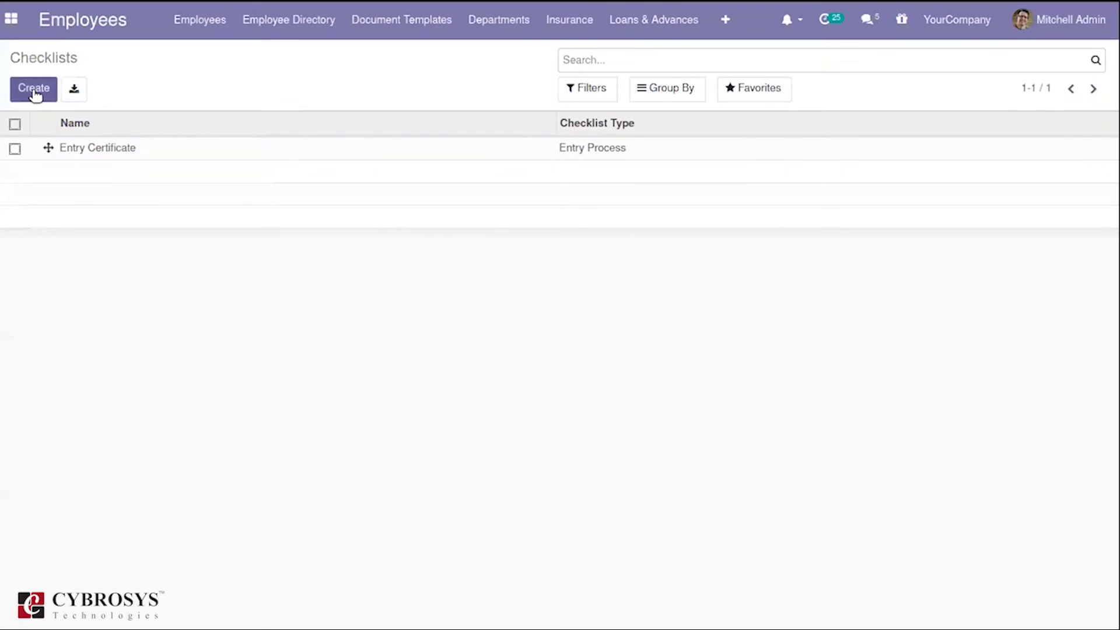
# Create and save a checklist named 'Exit certificate' with Checklist Type Exit Process.
pyautogui.click(34, 89)
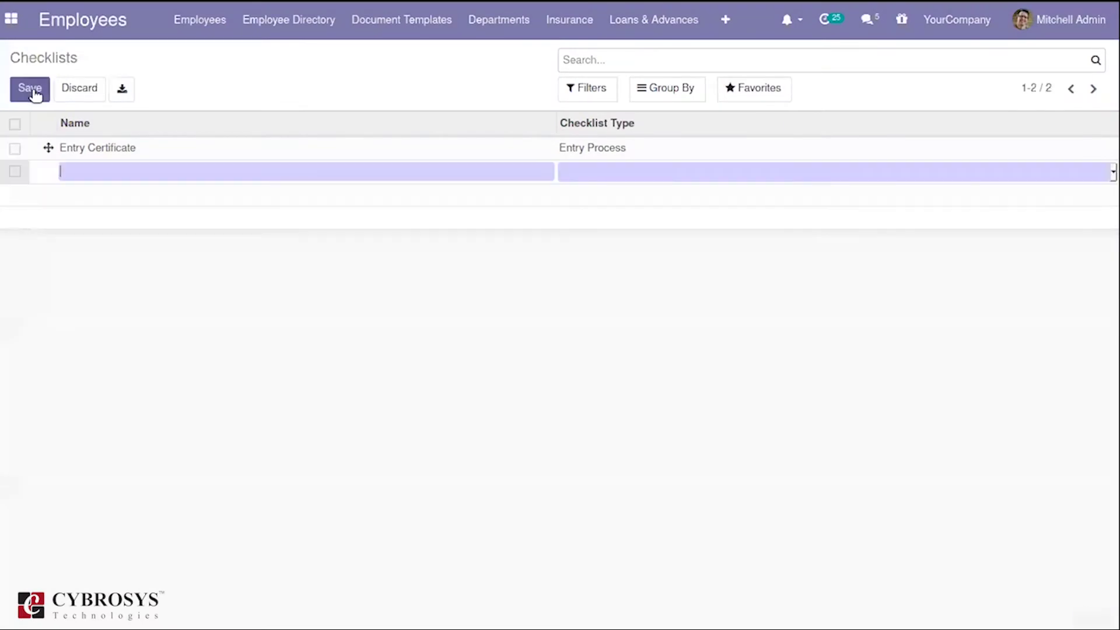
pyautogui.write('E')
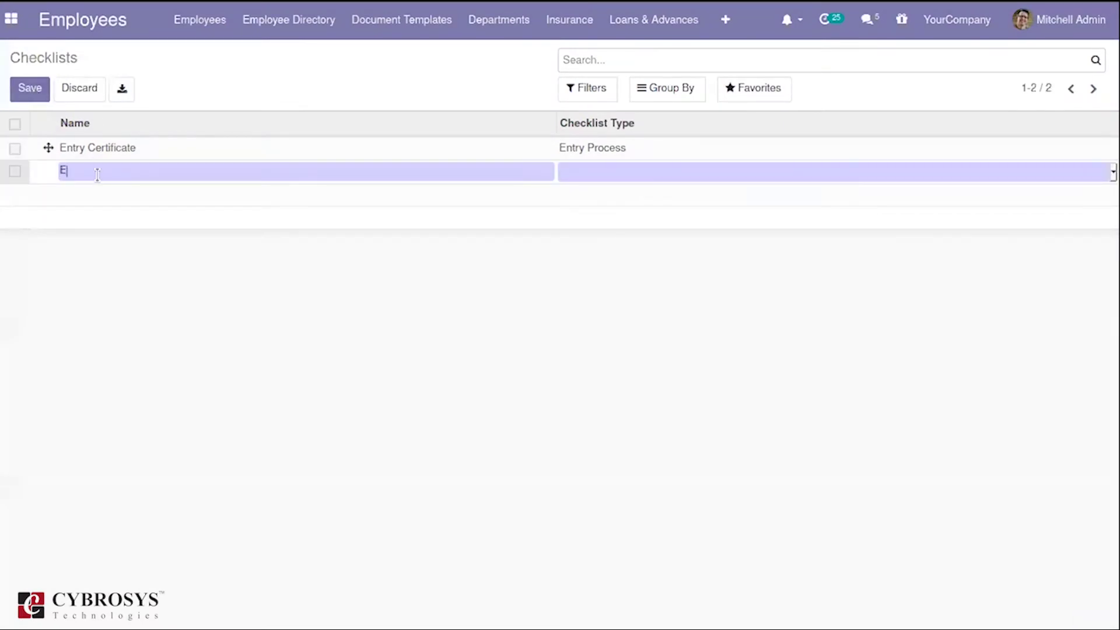
pyautogui.write('xit certificate')
pyautogui.click(664, 168)
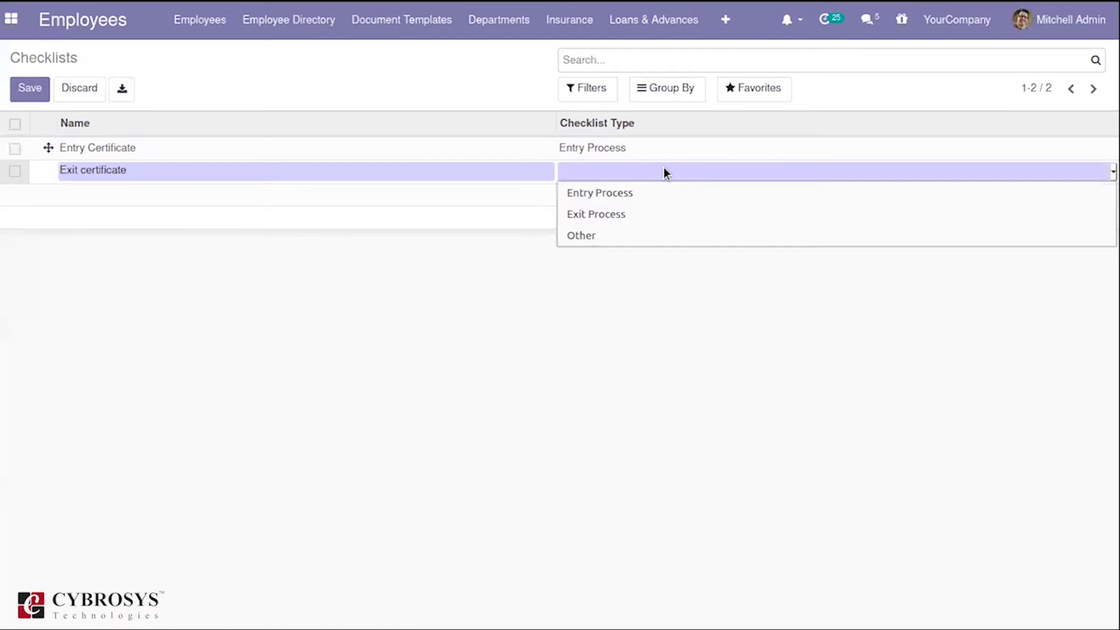
pyautogui.click(650, 214)
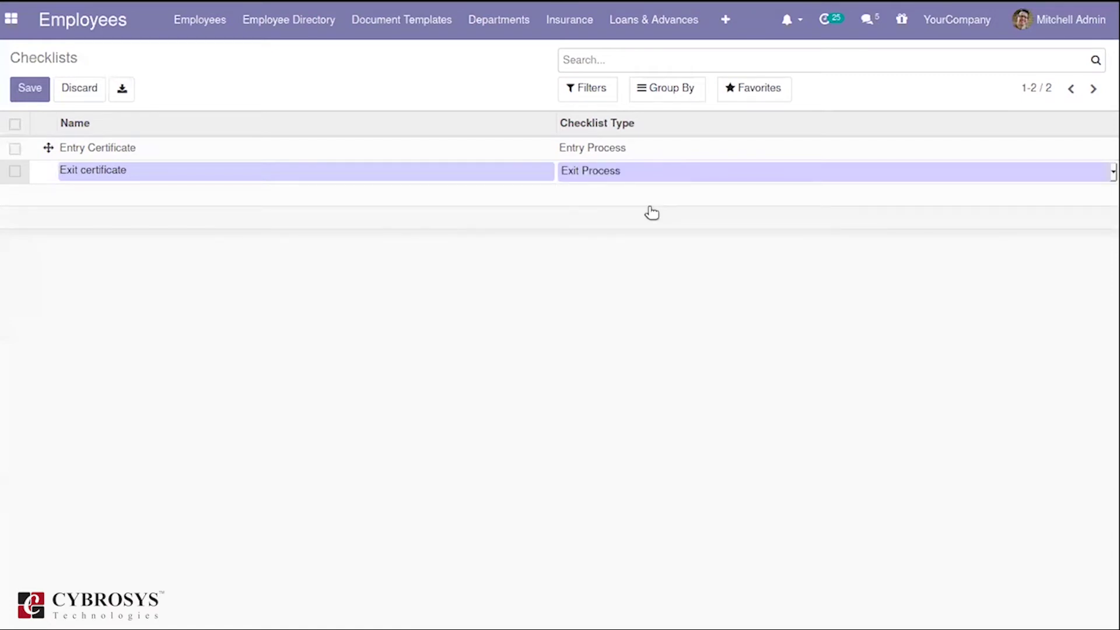
pyautogui.click(38, 89)
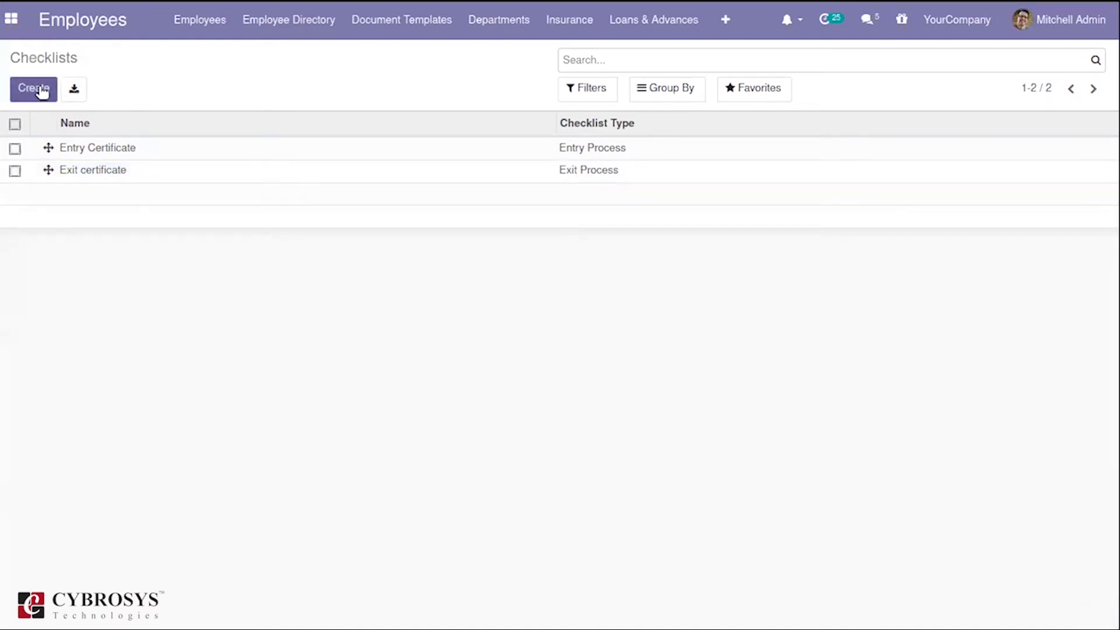
# Go to the Employees kanban and open the first employee card, a Consultant at 0% progress.
pyautogui.click(728, 20)
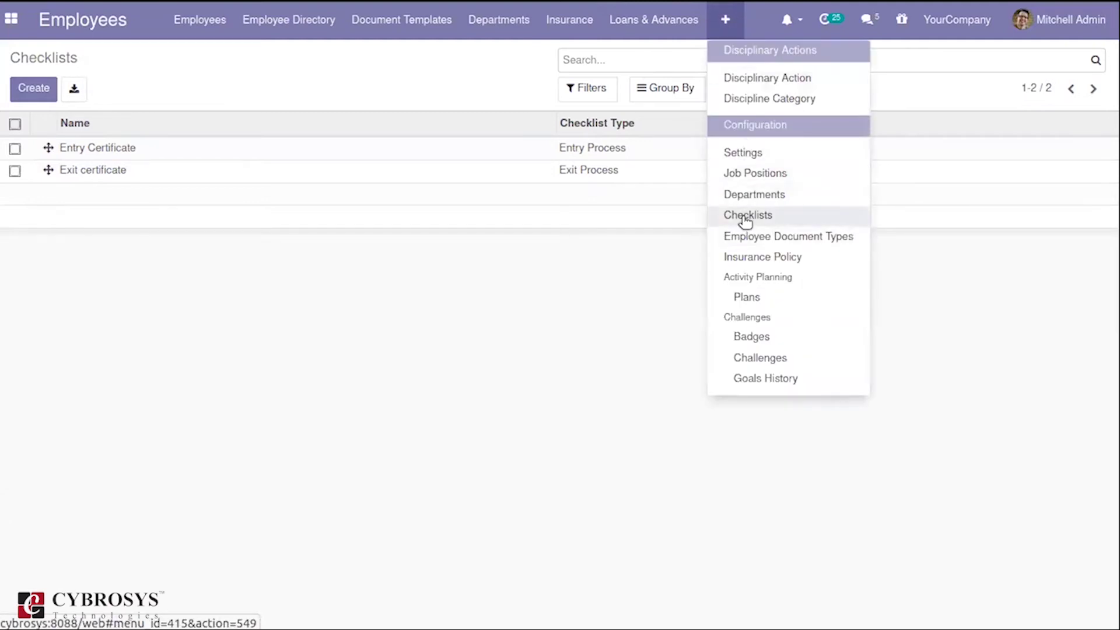
pyautogui.click(205, 29)
pyautogui.click(215, 58)
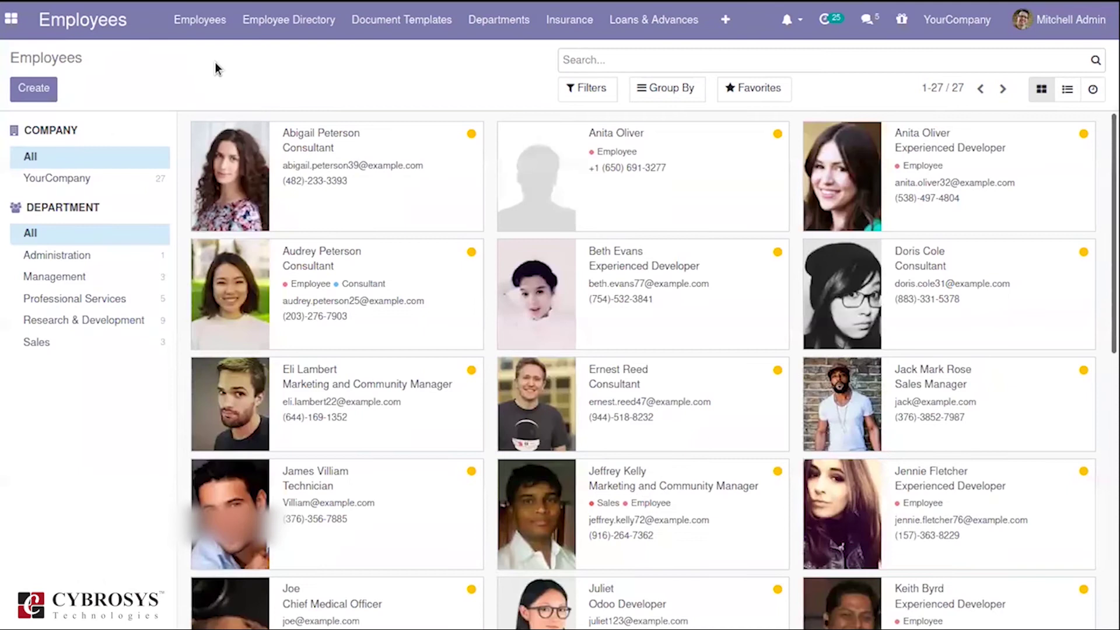
pyautogui.click(333, 184)
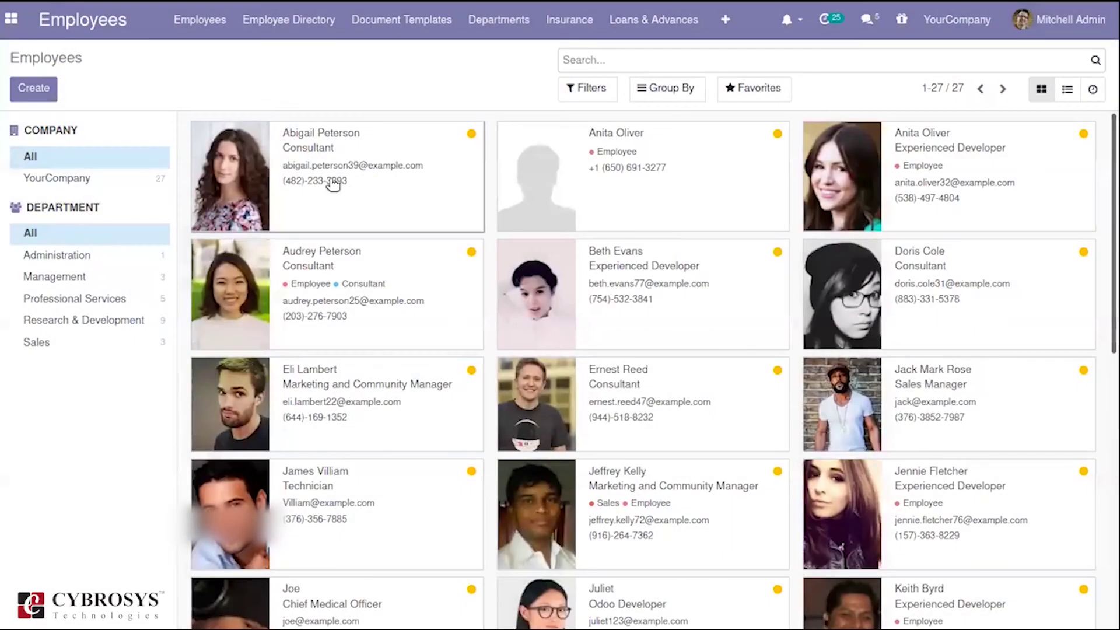
pyautogui.click(334, 184)
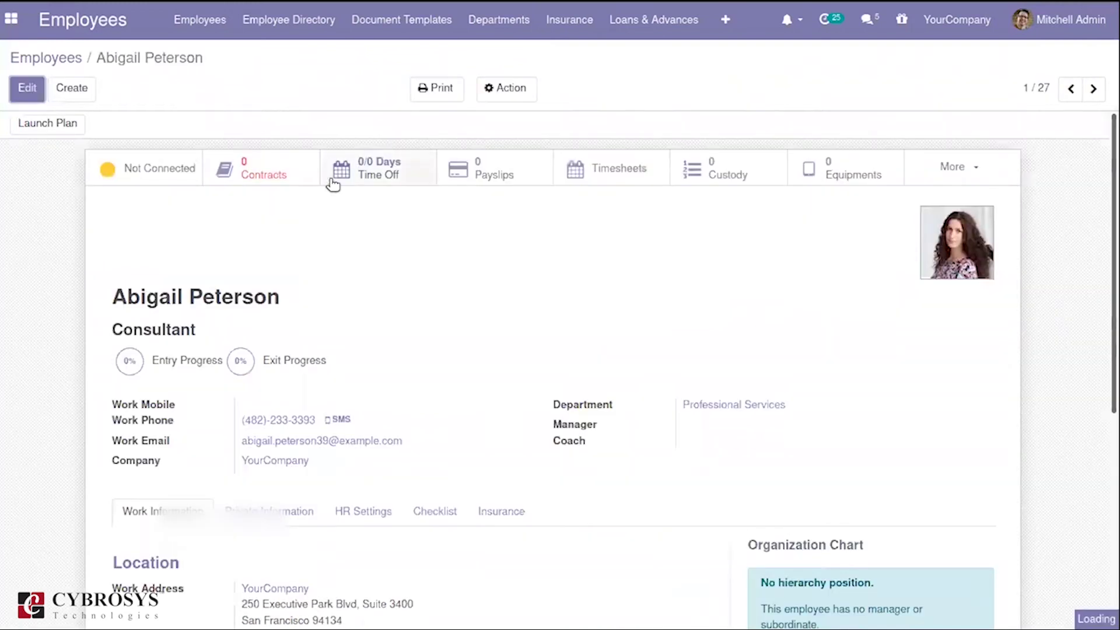
# Edit the employee form and display its Checklist tab with Entry Certificate and Exit certificate.
pyautogui.click(32, 88)
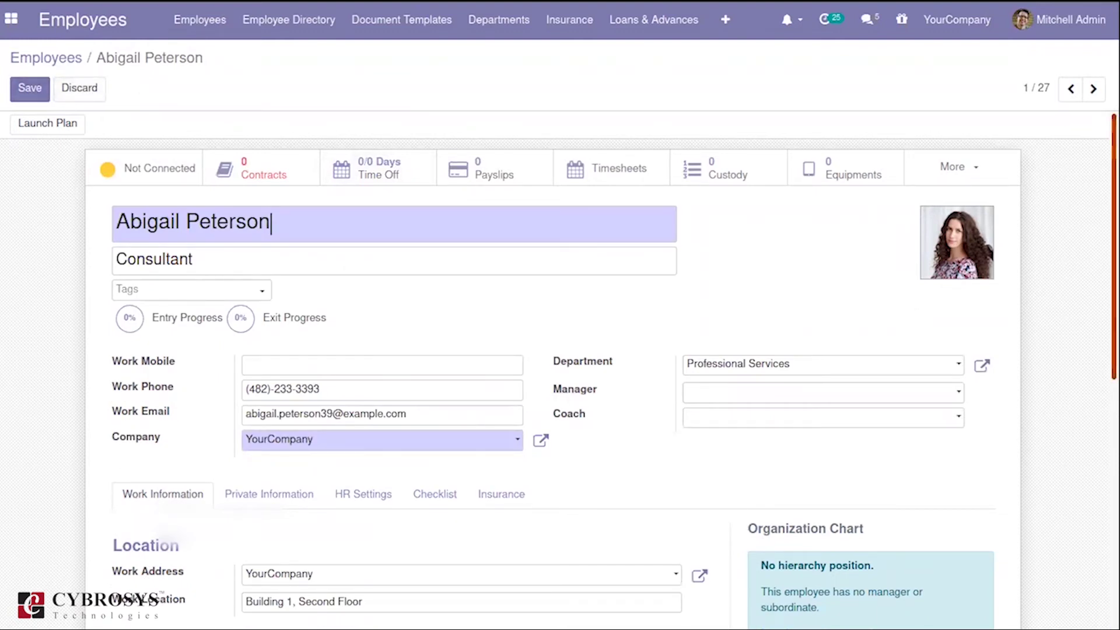
pyautogui.scroll(-1, 560, 350)
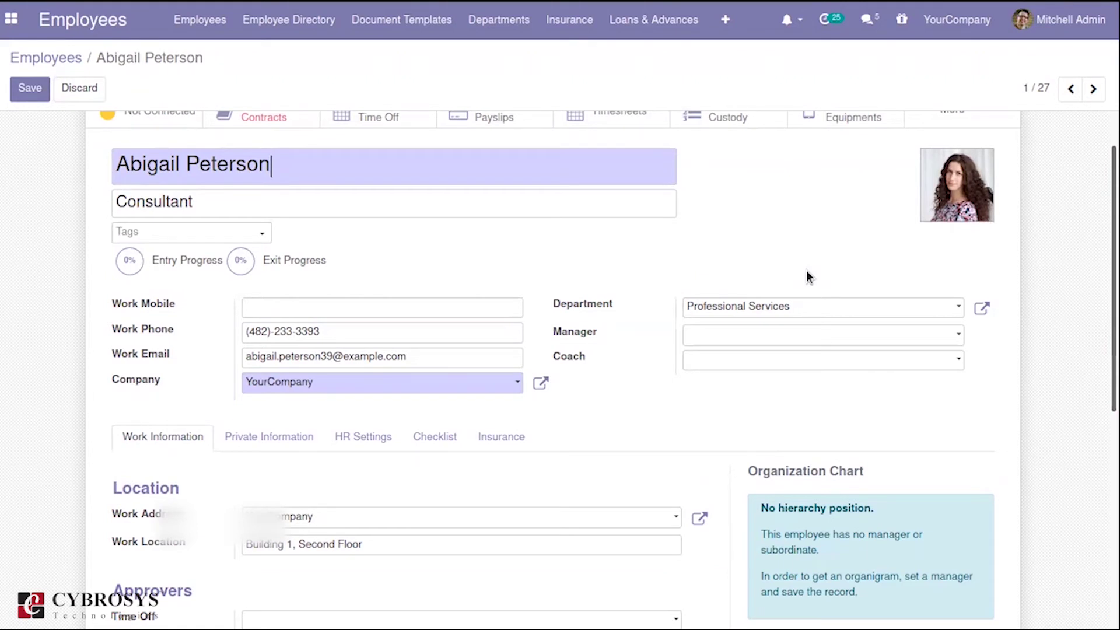
pyautogui.moveTo(196, 260)
pyautogui.scroll(-1, 938, 370)
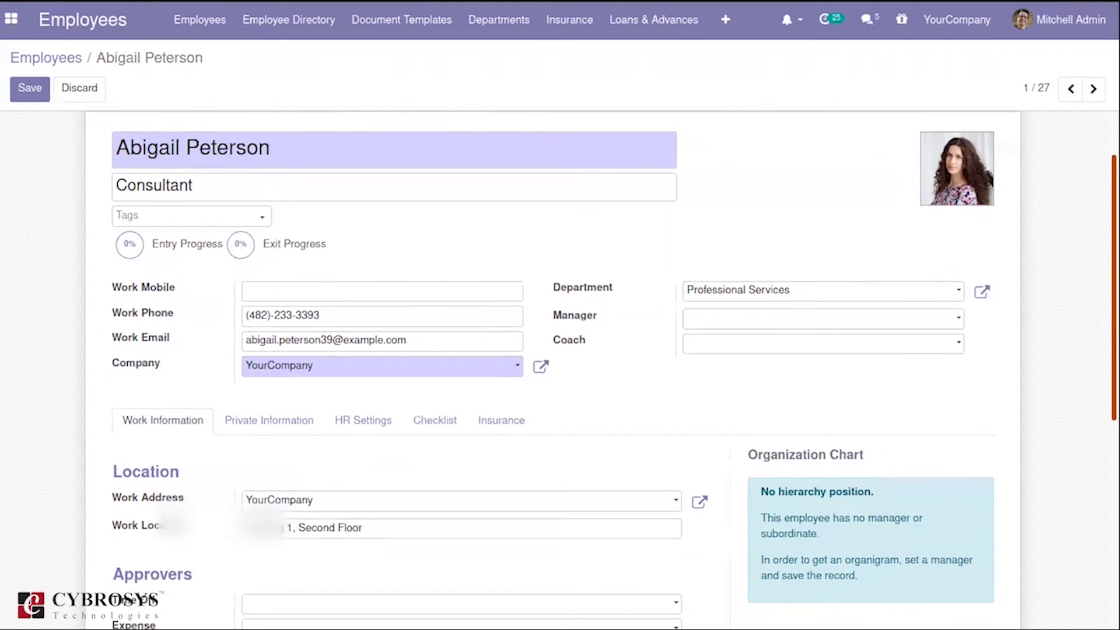
pyautogui.scroll(-2, 841, 345)
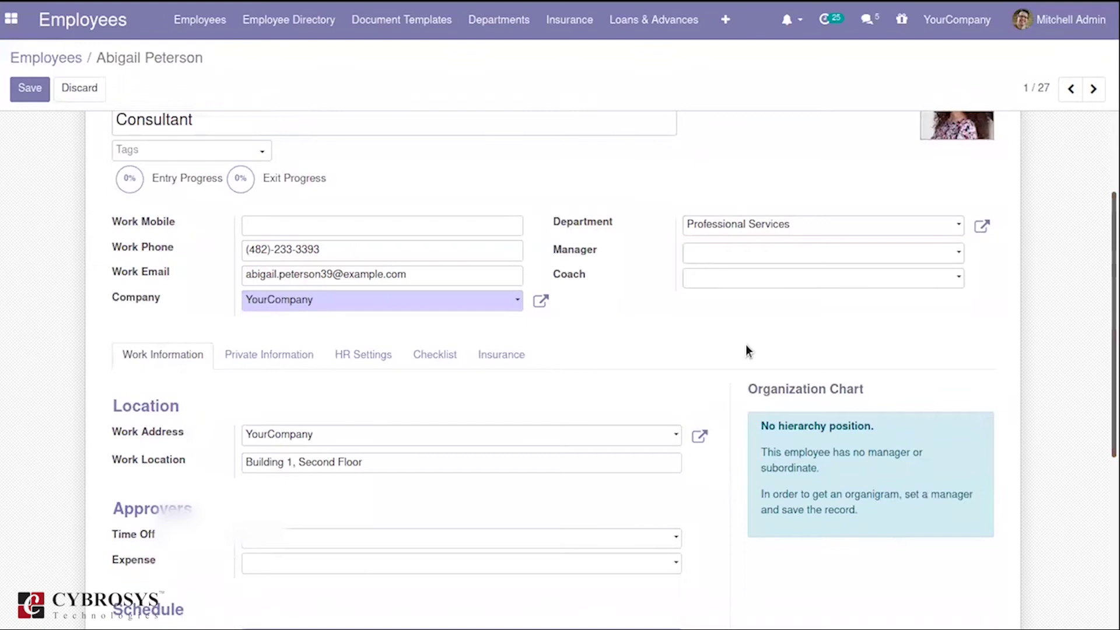
pyautogui.click(451, 367)
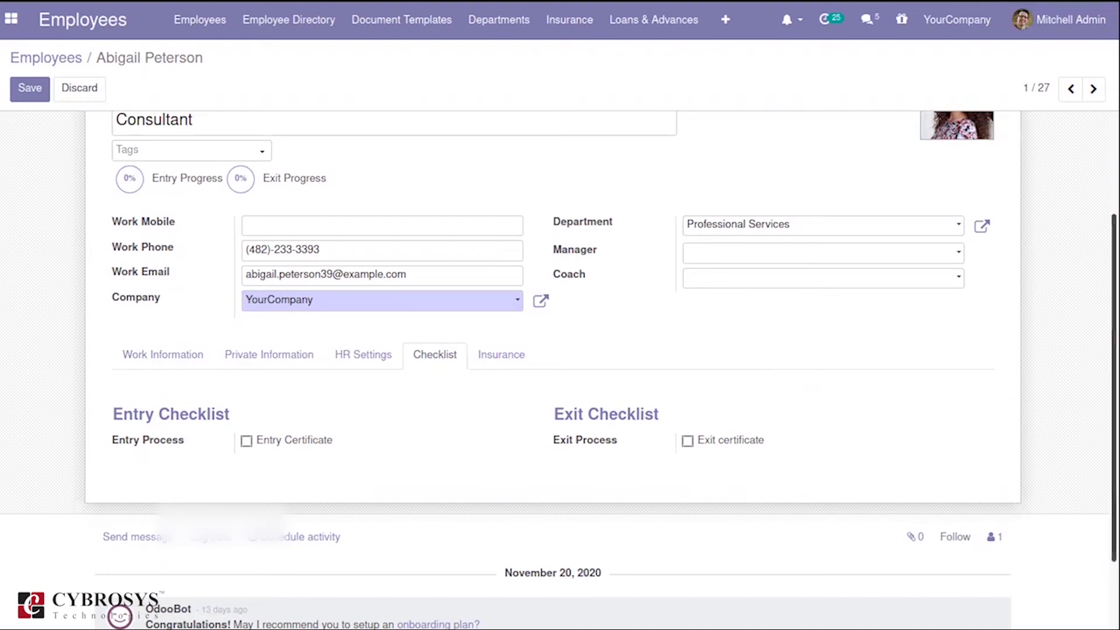
pyautogui.click(246, 441)
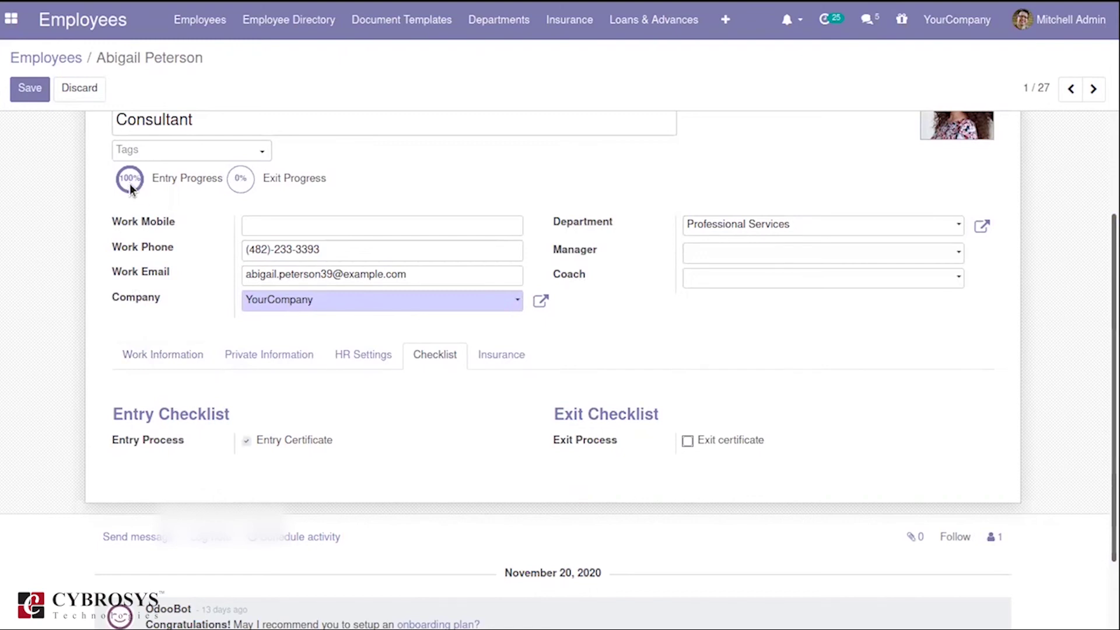
pyautogui.moveTo(129, 184)
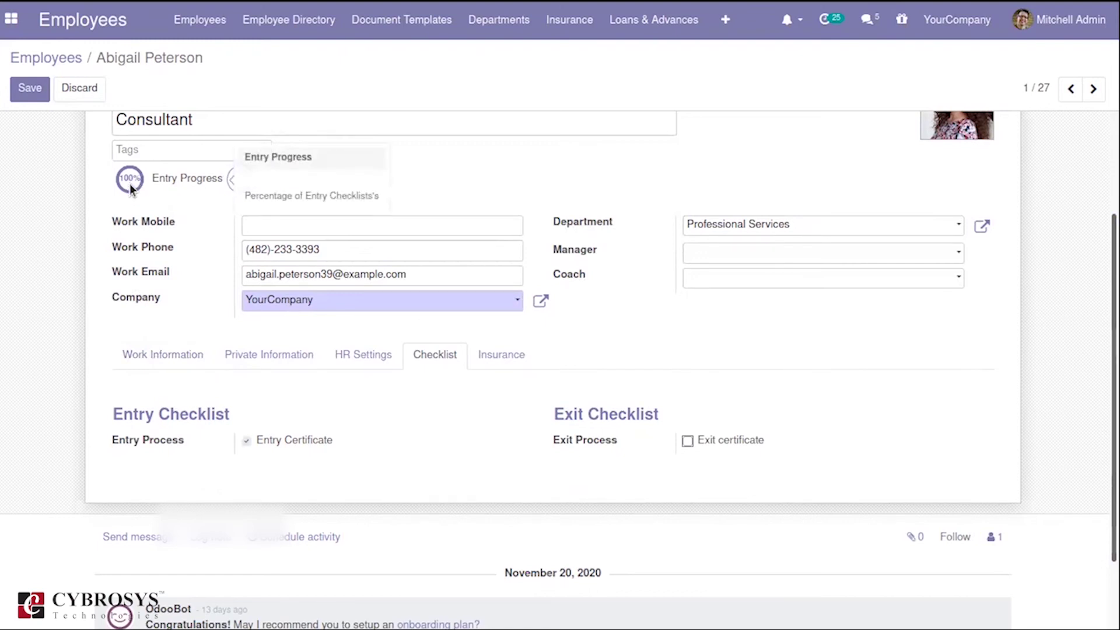
pyautogui.click(687, 441)
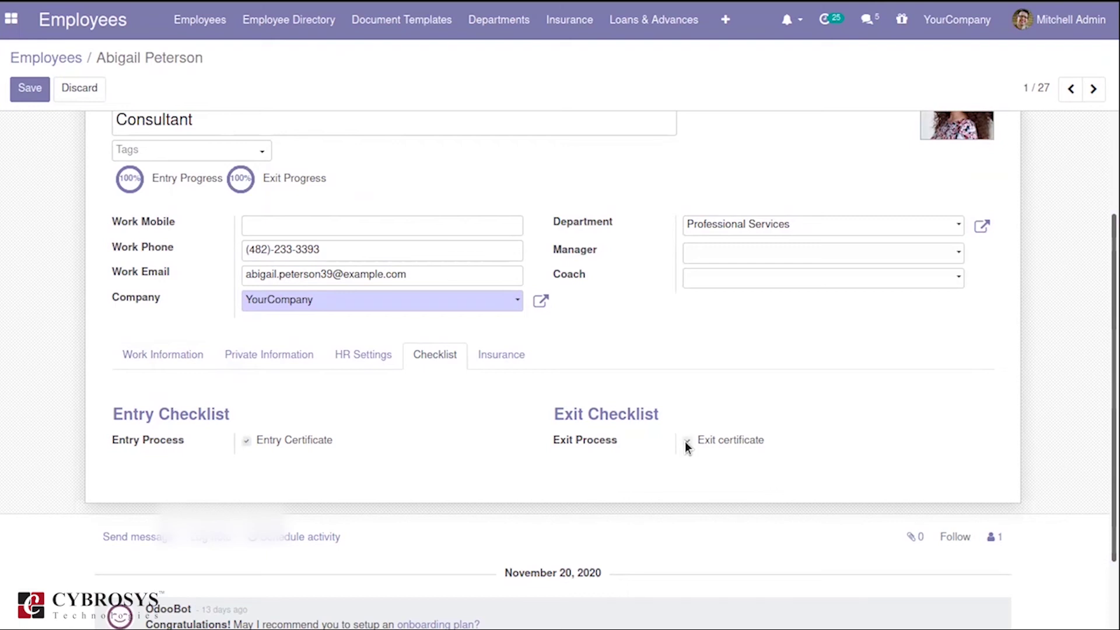
pyautogui.click(686, 441)
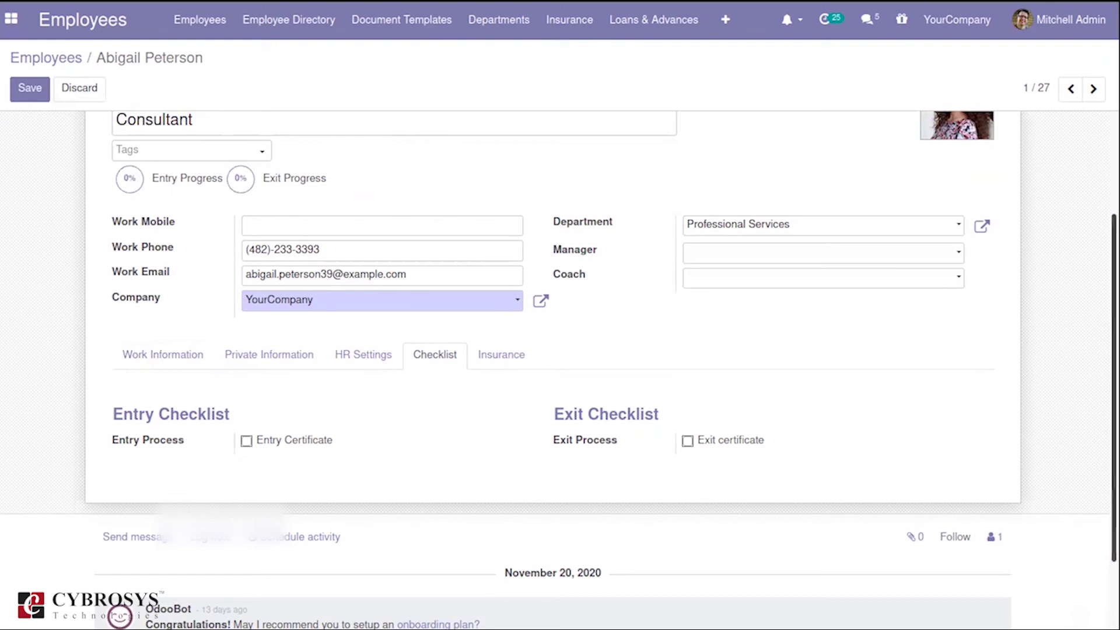
# Navigate back to Configuration > Checklists, discarding the unsaved employee edits at the warning.
pyautogui.scroll(3, 560, 350)
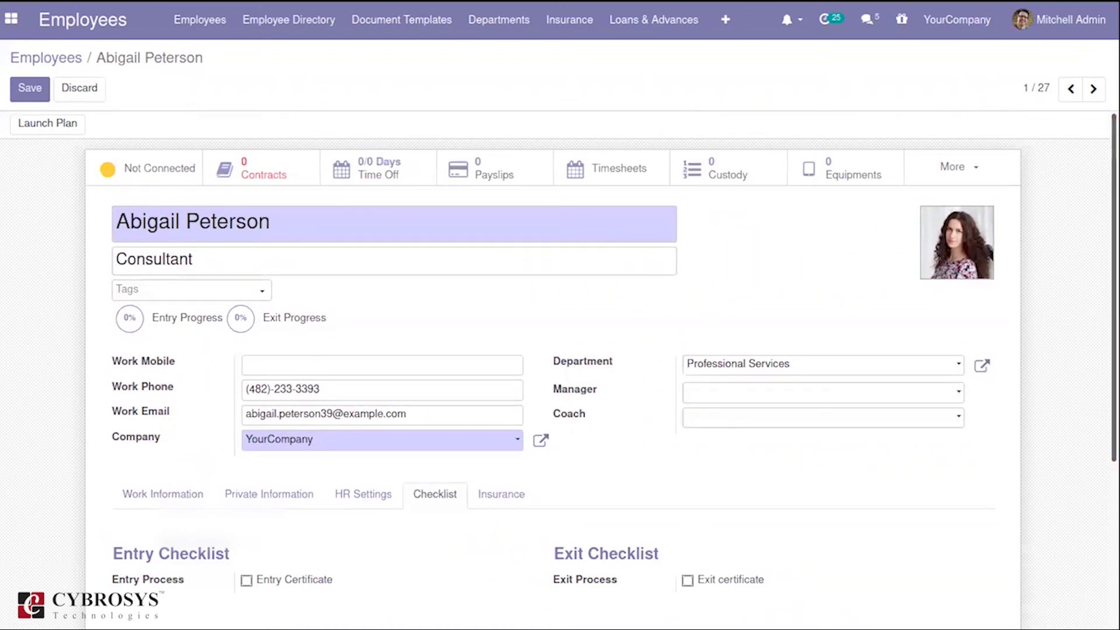
pyautogui.click(723, 34)
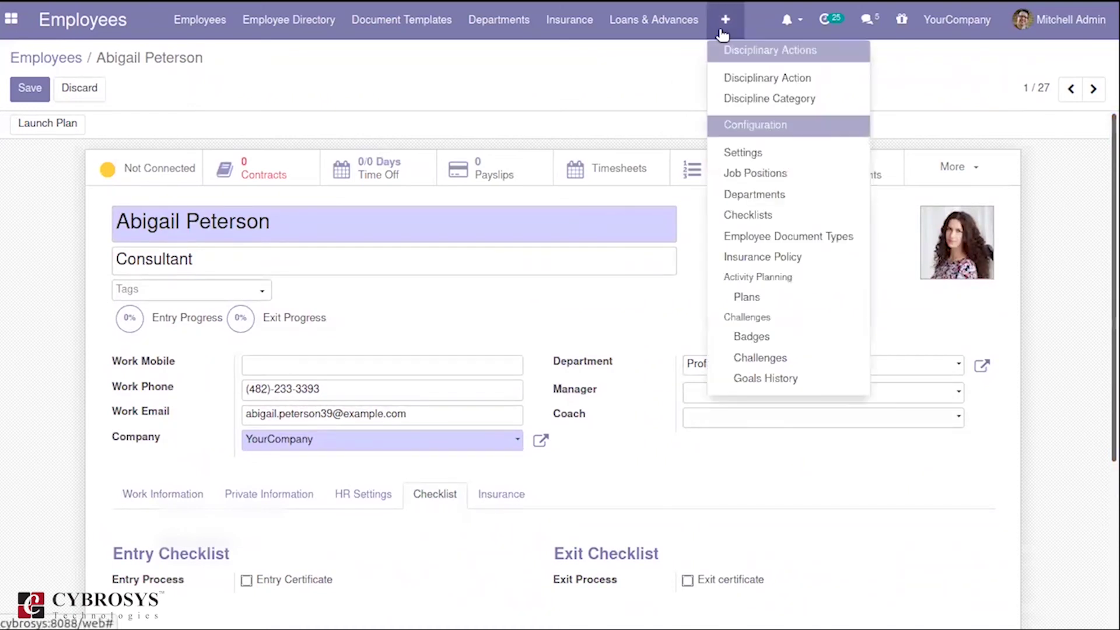
pyautogui.click(741, 215)
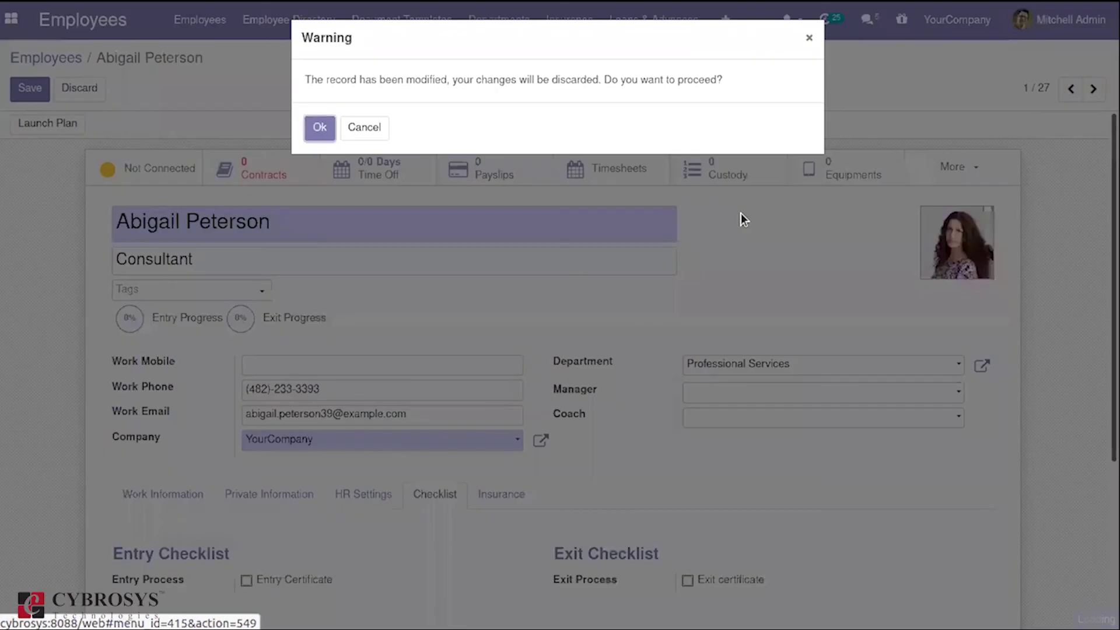
pyautogui.click(319, 127)
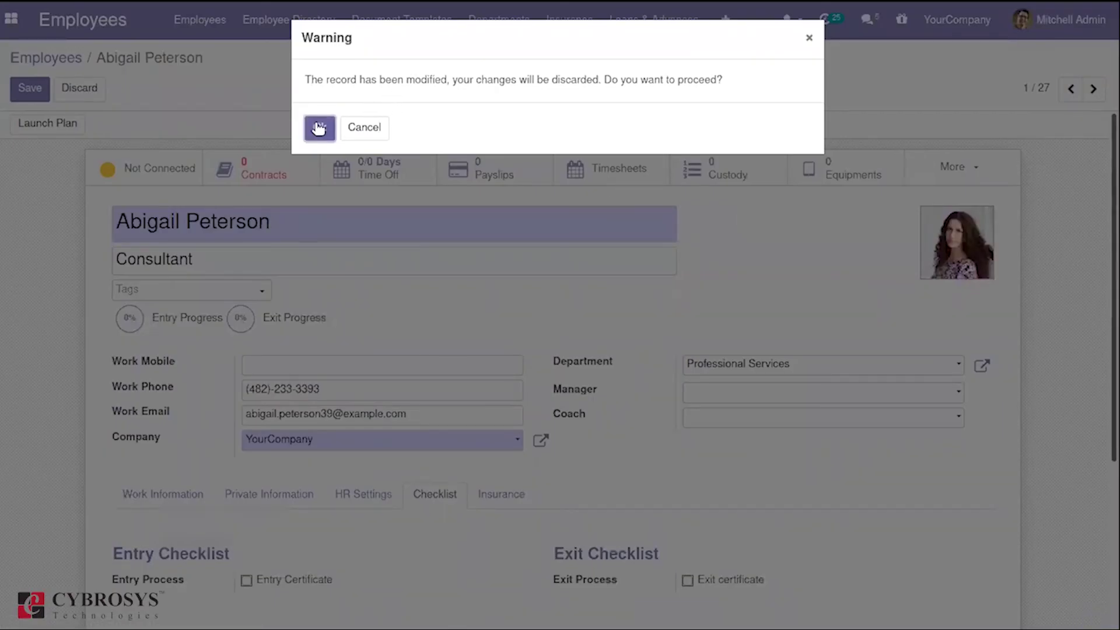